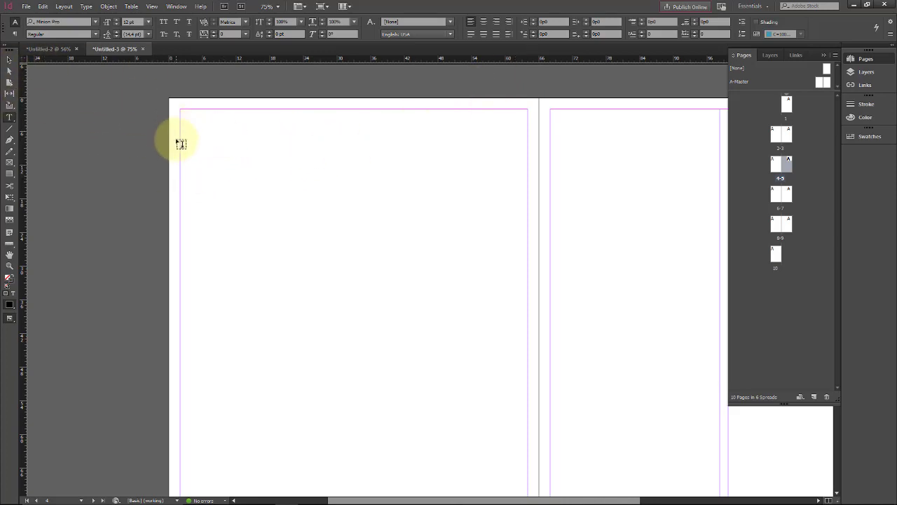
# Create a text frame about 35 by 24 picas near the page's upper edge and open the Glyphs panel.
pyautogui.moveTo(193, 145); pyautogui.dragTo(388, 279)
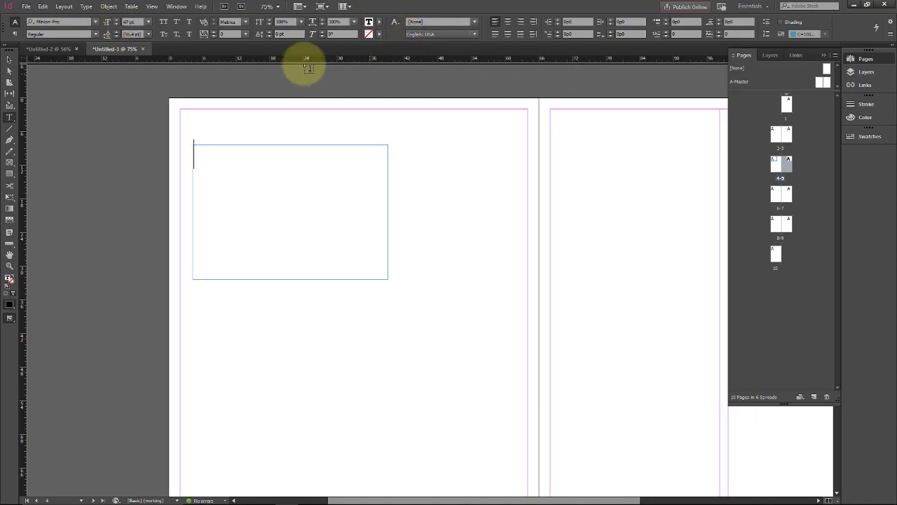
pyautogui.click(176, 7)
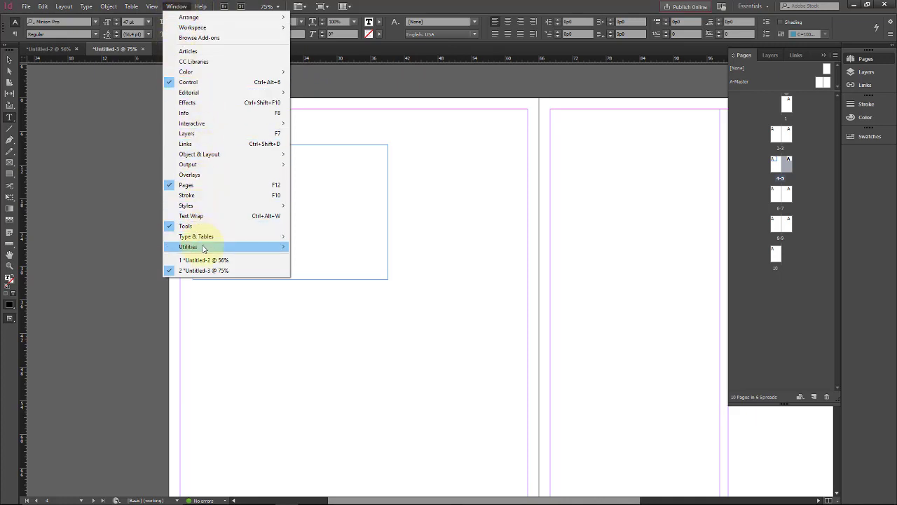
pyautogui.moveTo(208, 241)
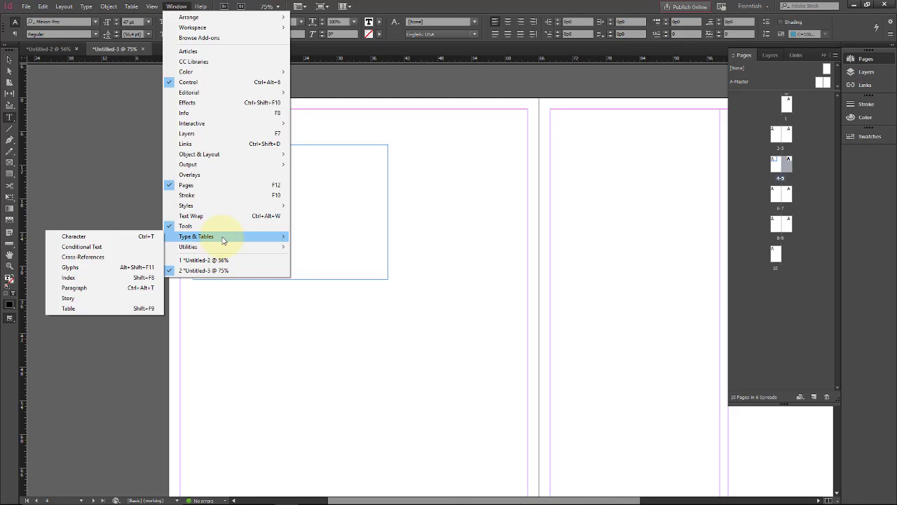
pyautogui.click(86, 273)
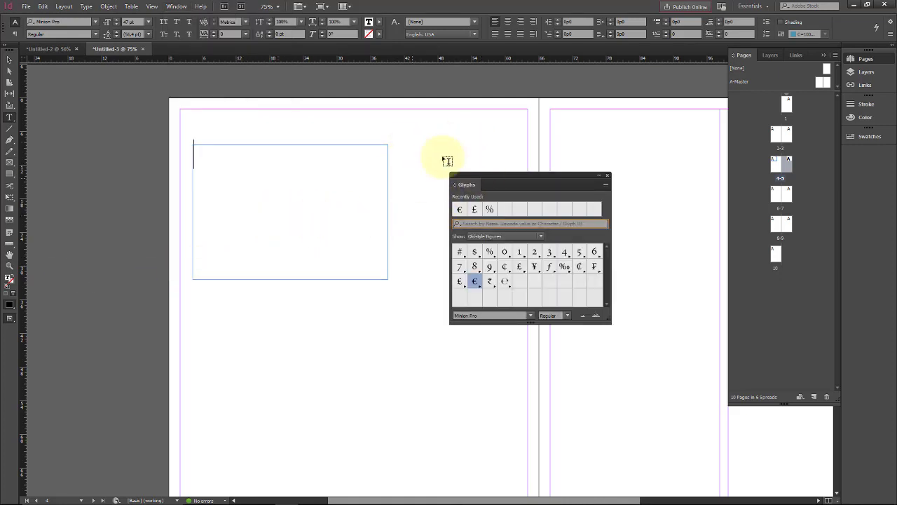
# Show the Symbols glyphs in an enlarged Glyphs panel and insert the upright floral heart into the text frame.
pyautogui.click(541, 237)
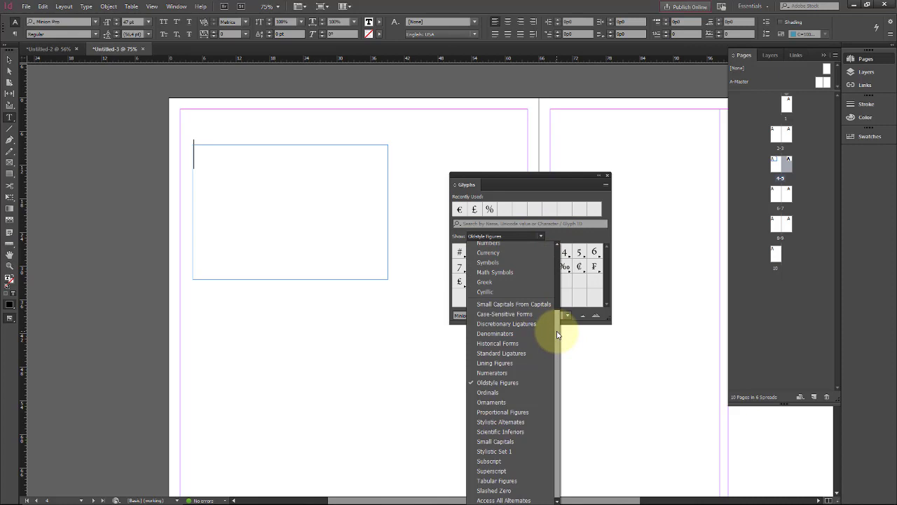
pyautogui.click(511, 262)
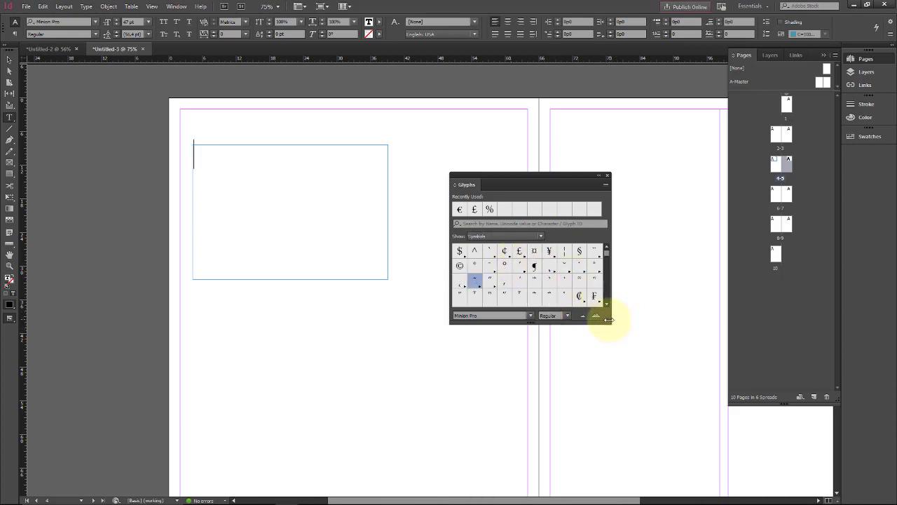
pyautogui.moveTo(610, 324); pyautogui.dragTo(718, 396)
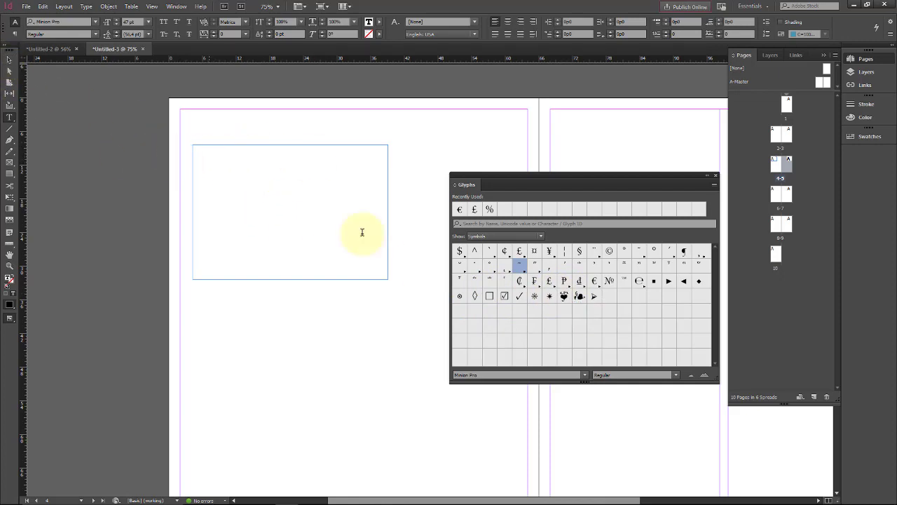
pyautogui.doubleClick(564, 296)
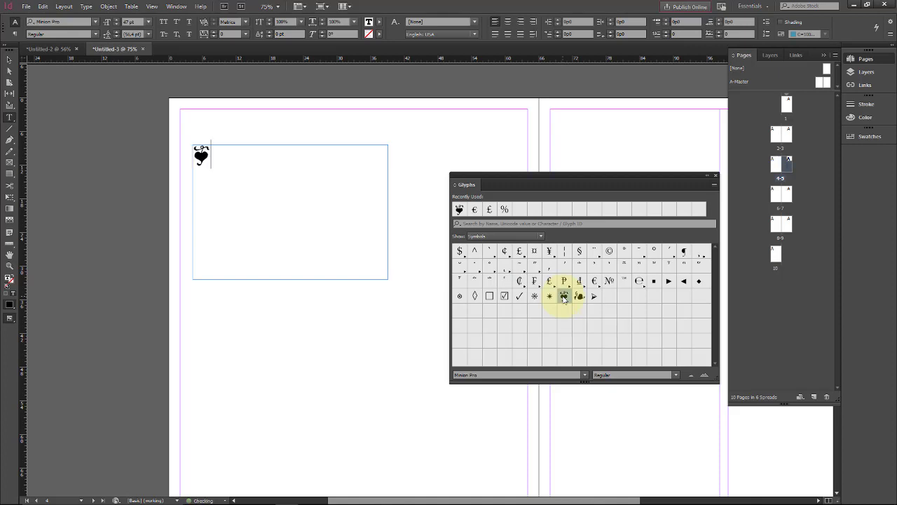
# Increase the floral heart glyph's font size to 122 pt.
pyautogui.click(210, 143)
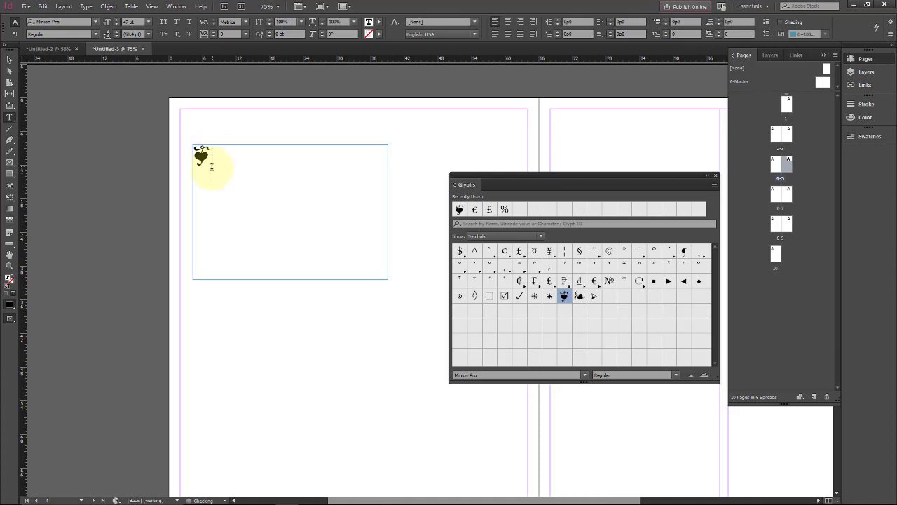
pyautogui.moveTo(202, 156); pyautogui.dragTo(194, 156)
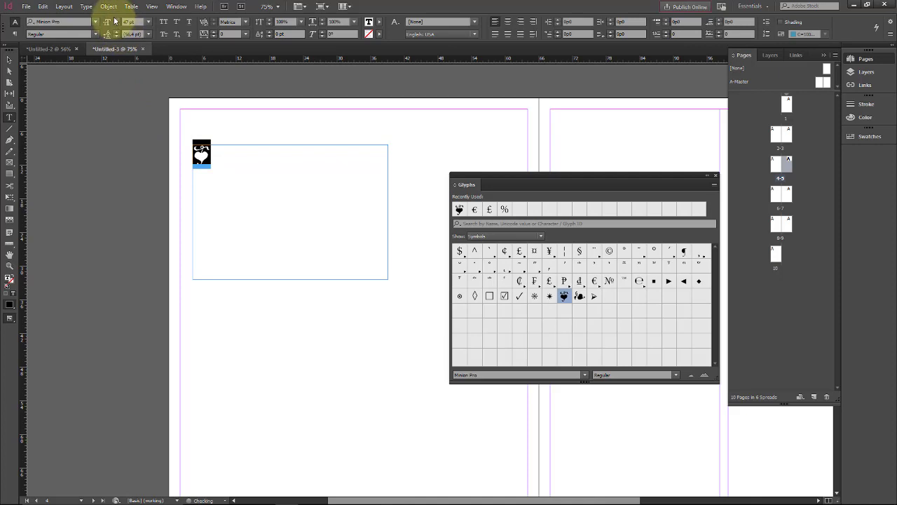
pyautogui.click(117, 21)
pyautogui.click(116, 21)
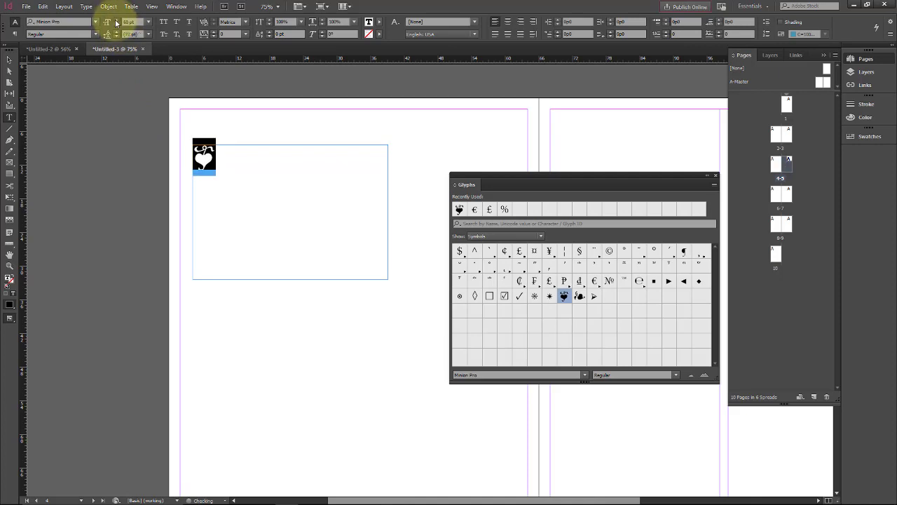
pyautogui.click(117, 21)
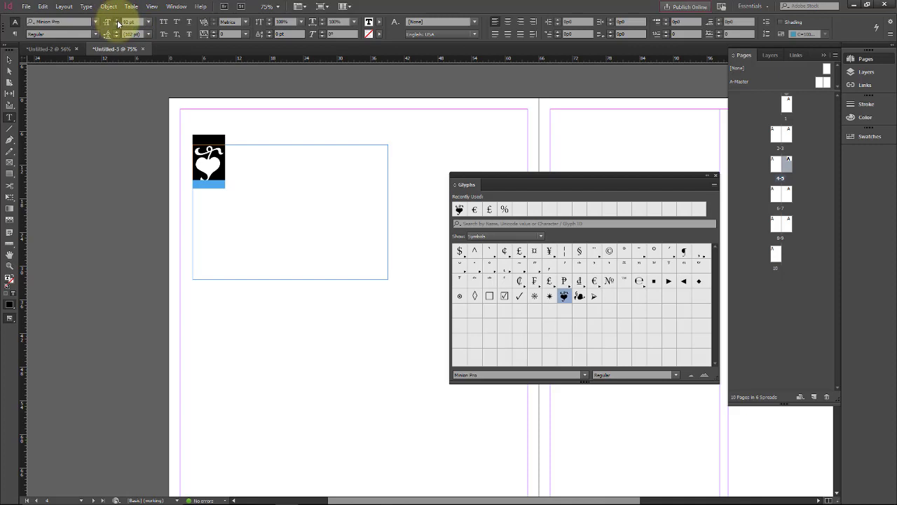
pyautogui.click(116, 22)
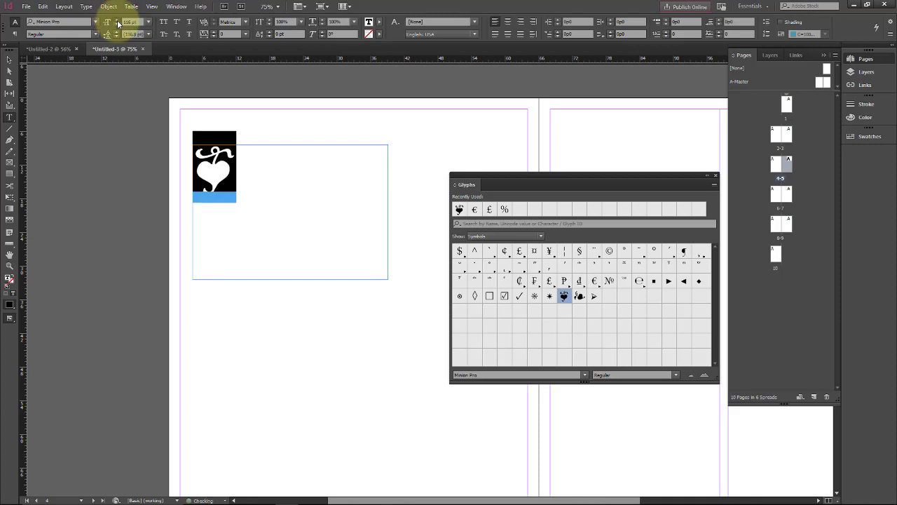
pyautogui.click(116, 22)
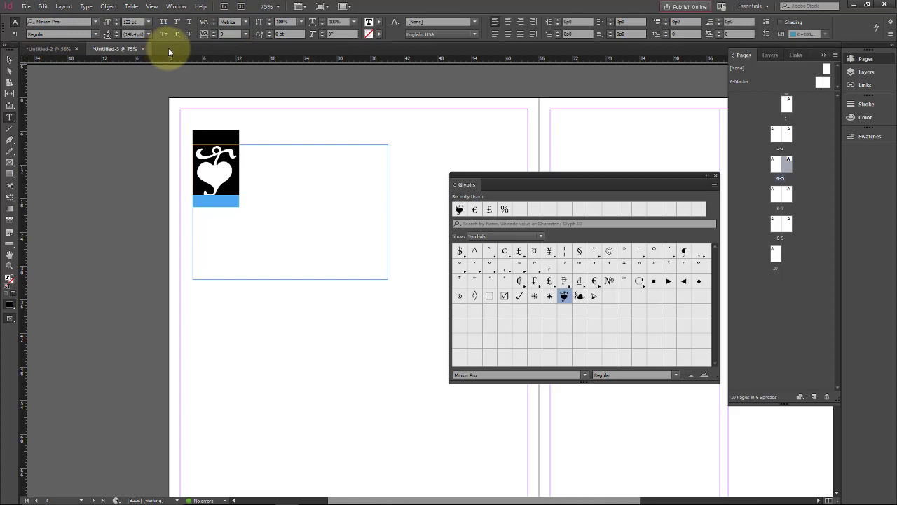
# Fill the heart glyph with the cyan swatch C=100 M=0 Y=0 K=0.
pyautogui.click(379, 22)
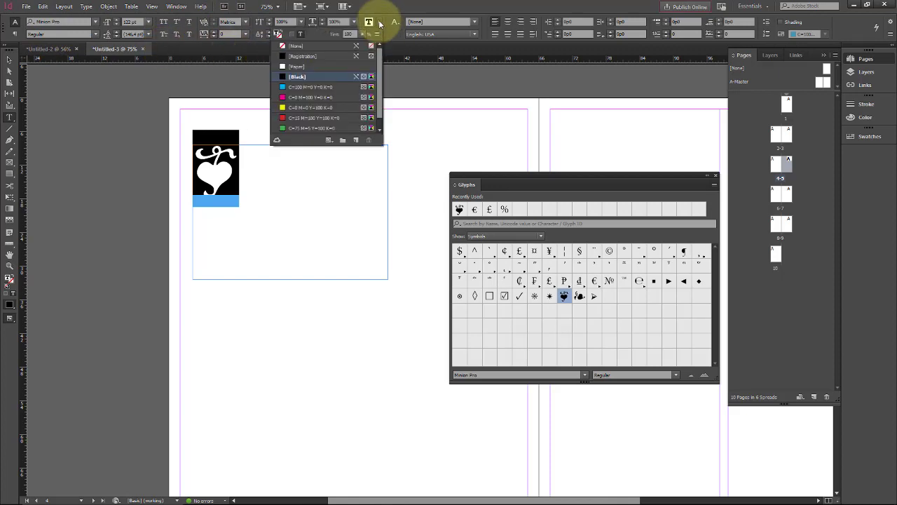
pyautogui.click(304, 87)
pyautogui.click(231, 166)
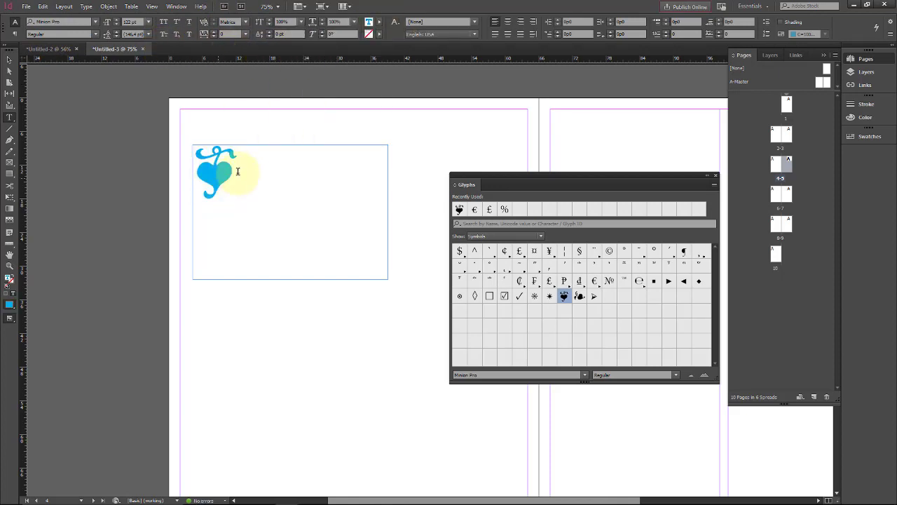
pyautogui.moveTo(230, 166); pyautogui.dragTo(204, 166)
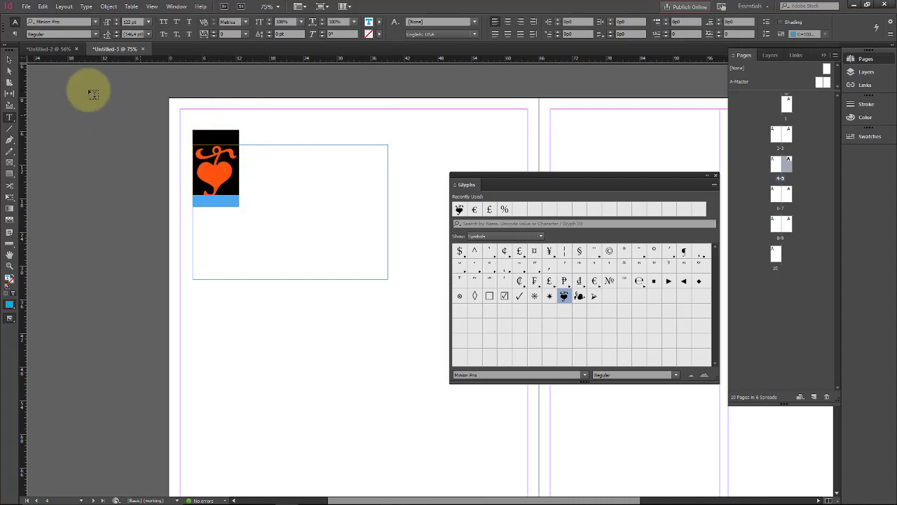
# Shrink the text frame around the heart to about 8p6 by 10p3.6 and shift it slightly right and up.
pyautogui.click(9, 61)
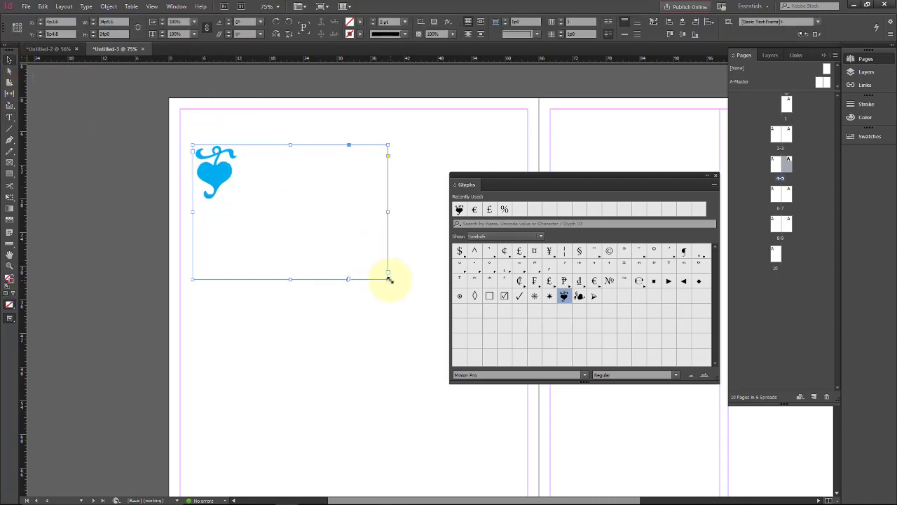
pyautogui.moveTo(389, 279); pyautogui.dragTo(233, 205)
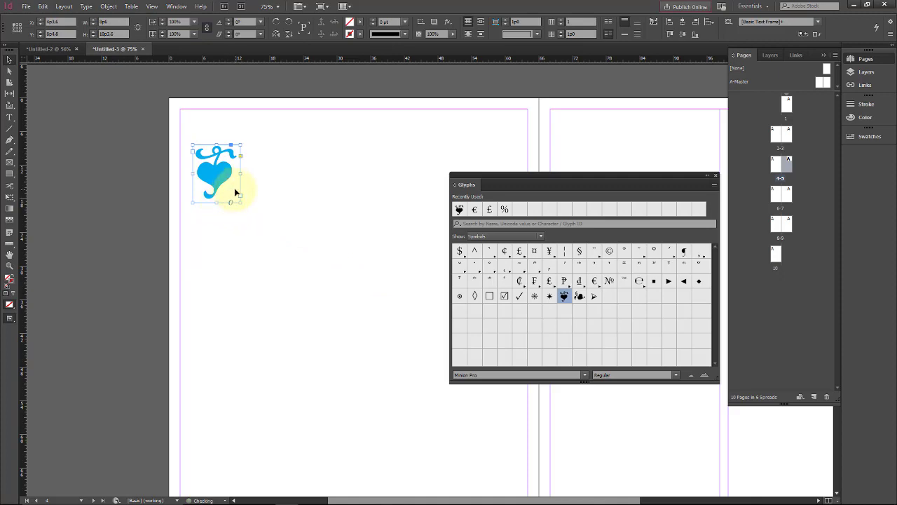
pyautogui.moveTo(234, 188); pyautogui.dragTo(274, 179)
pyautogui.click(323, 176)
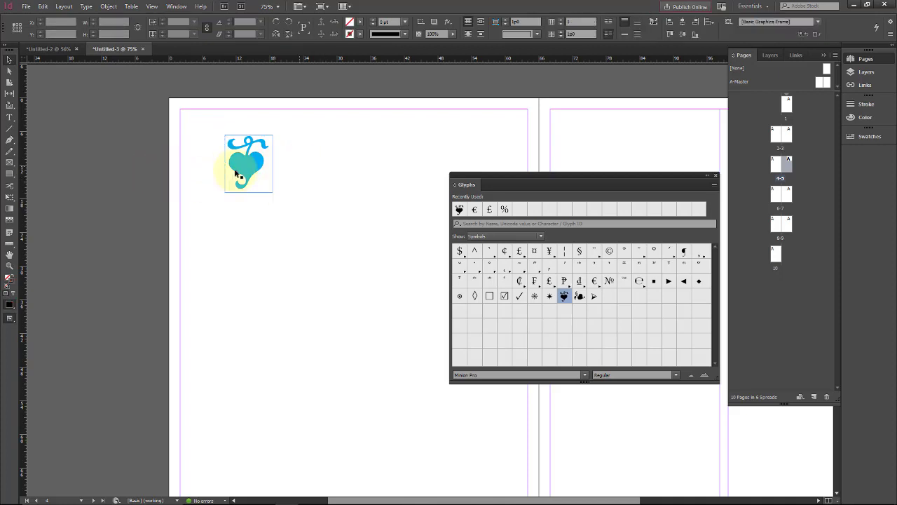
# Create a second text frame about 22 by 23 picas below the heart and set its font size to 42 pt.
pyautogui.click(9, 117)
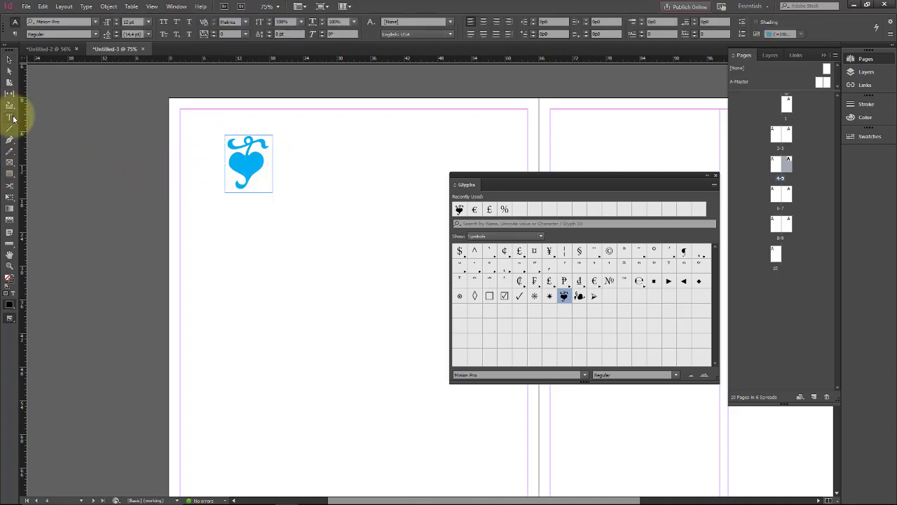
pyautogui.moveTo(243, 245); pyautogui.dragTo(365, 375)
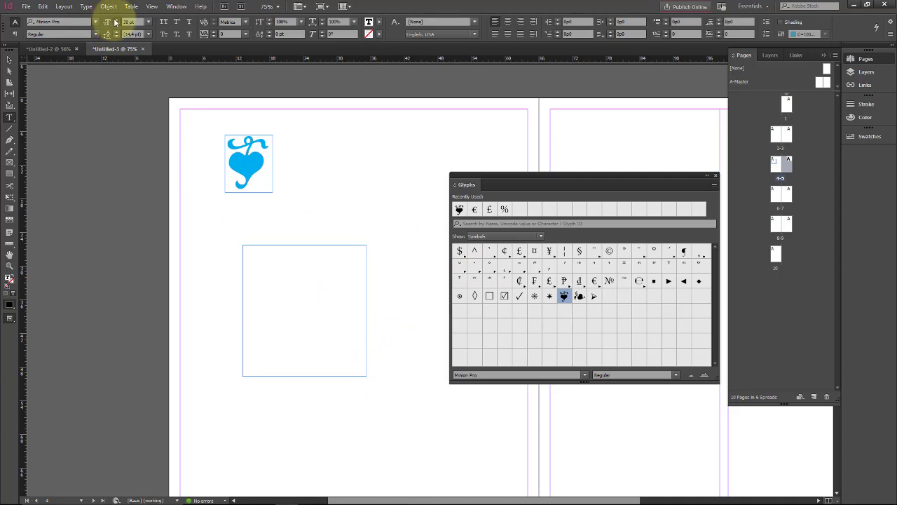
pyautogui.click(116, 19)
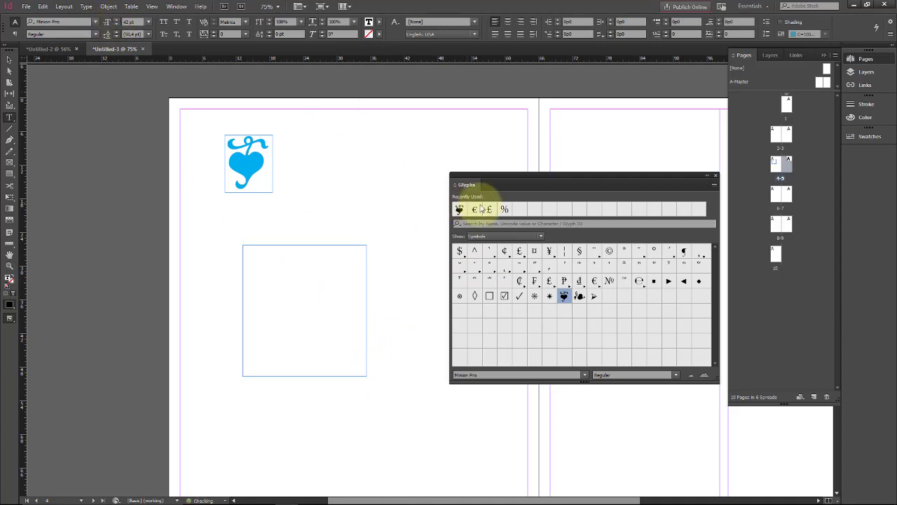
# Browse the Currency, Math Symbols, Tabular Figures, Superscript and Subscript sets of the Minion Pro glyphs.
pyautogui.click(538, 237)
pyautogui.click(513, 256)
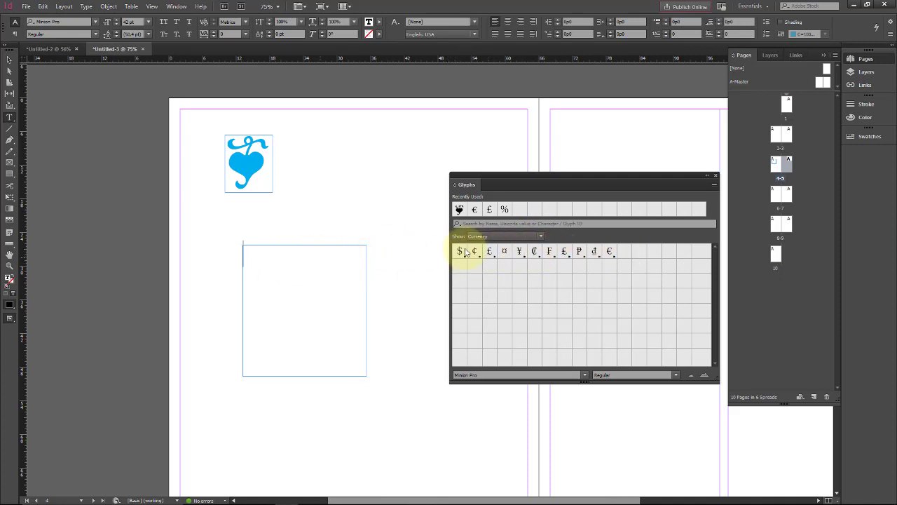
pyautogui.click(539, 236)
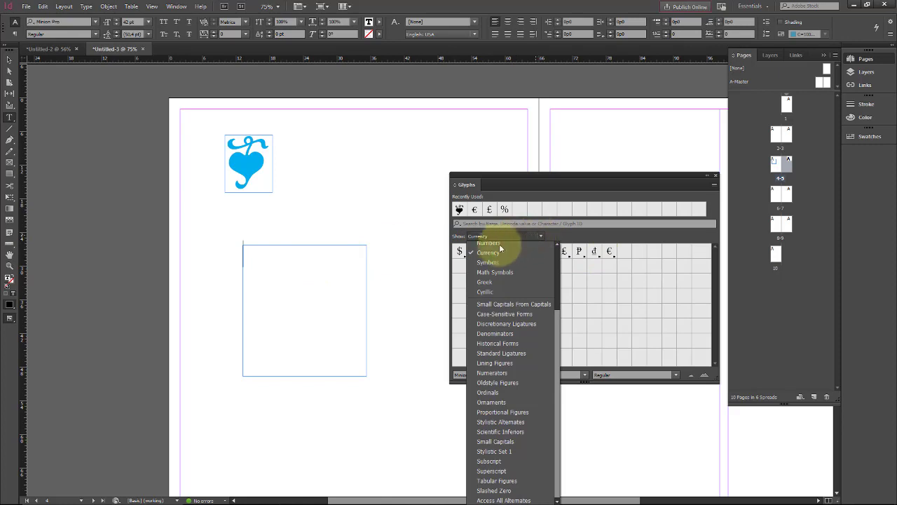
pyautogui.click(492, 273)
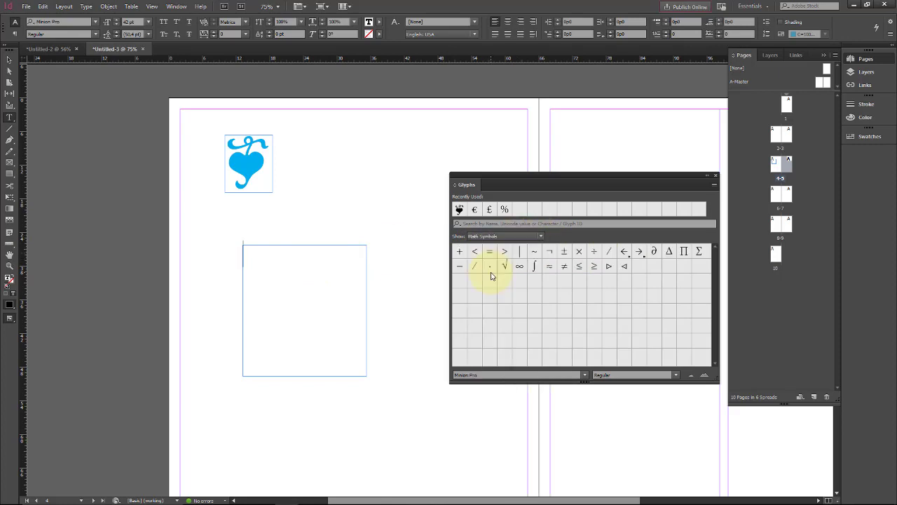
pyautogui.click(540, 236)
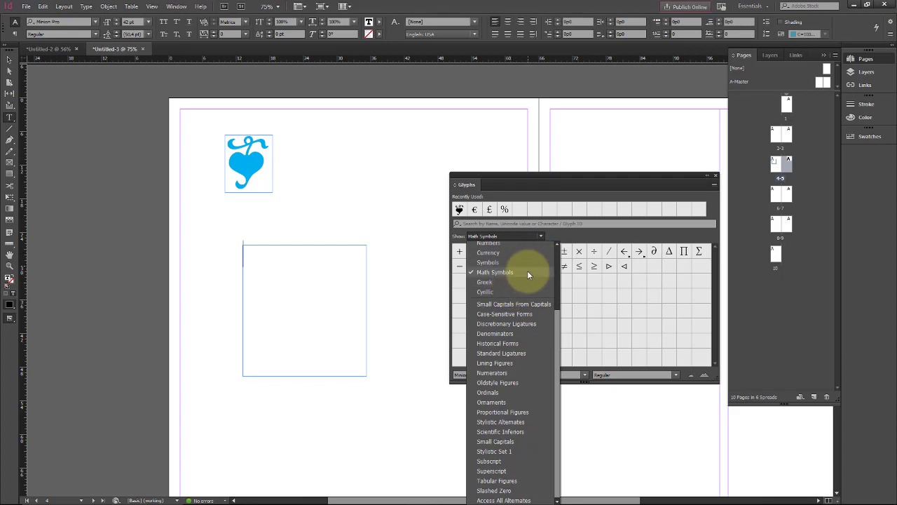
pyautogui.click(494, 490)
pyautogui.click(498, 481)
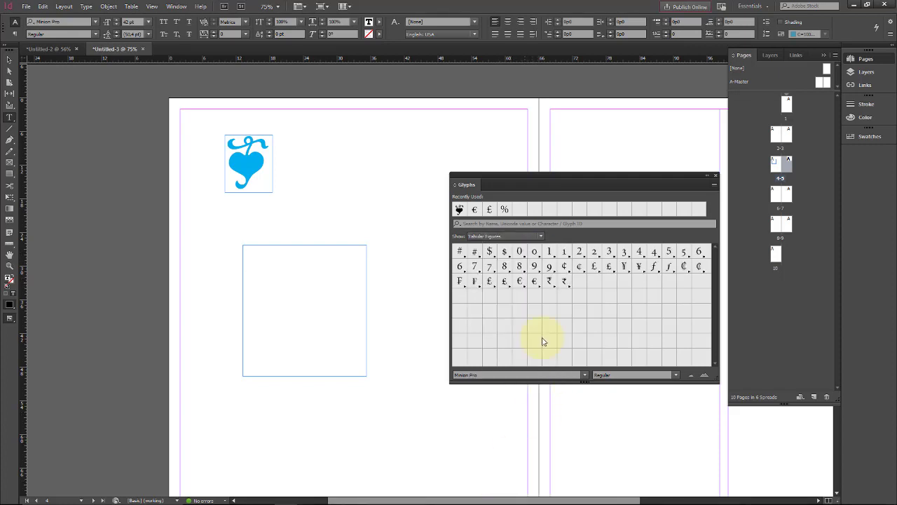
pyautogui.click(540, 236)
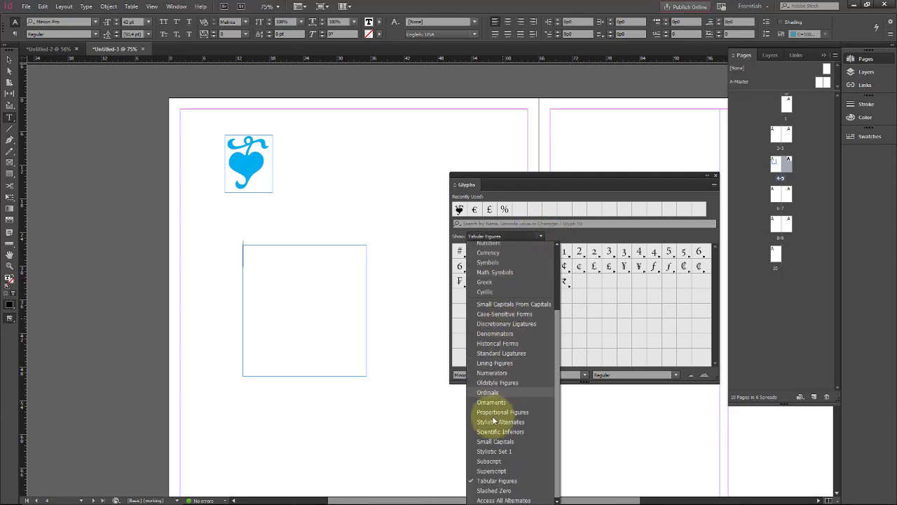
pyautogui.click(491, 470)
pyautogui.click(540, 236)
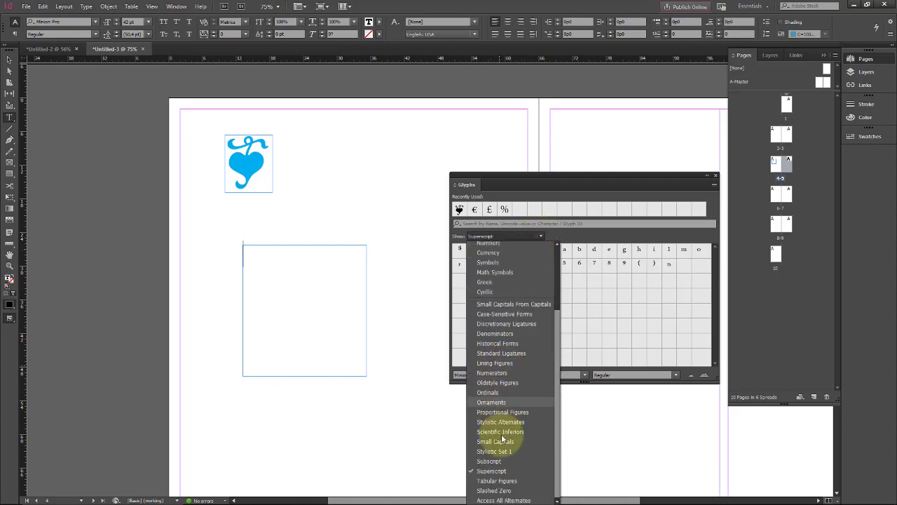
pyautogui.click(499, 460)
pyautogui.click(541, 236)
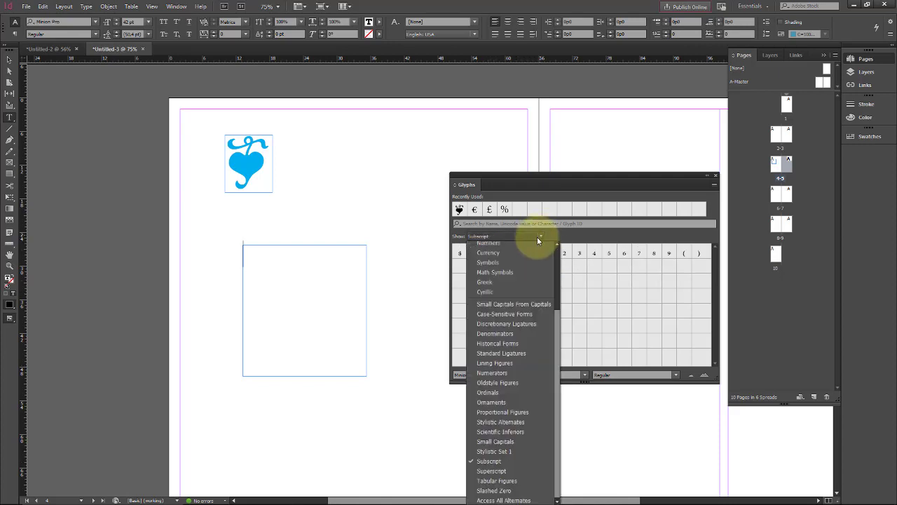
pyautogui.click(490, 356)
# Close the Glyphs panel and delete the empty text frame below the heart.
pyautogui.click(716, 176)
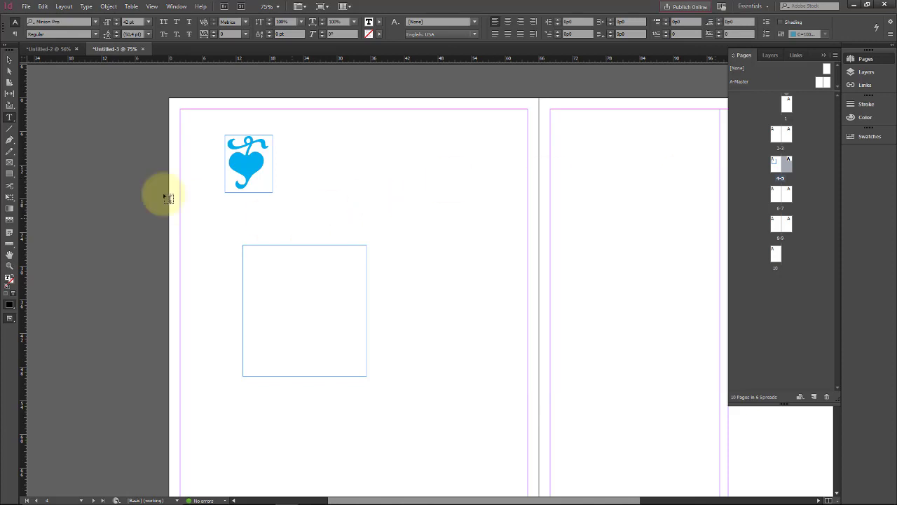
pyautogui.click(9, 60)
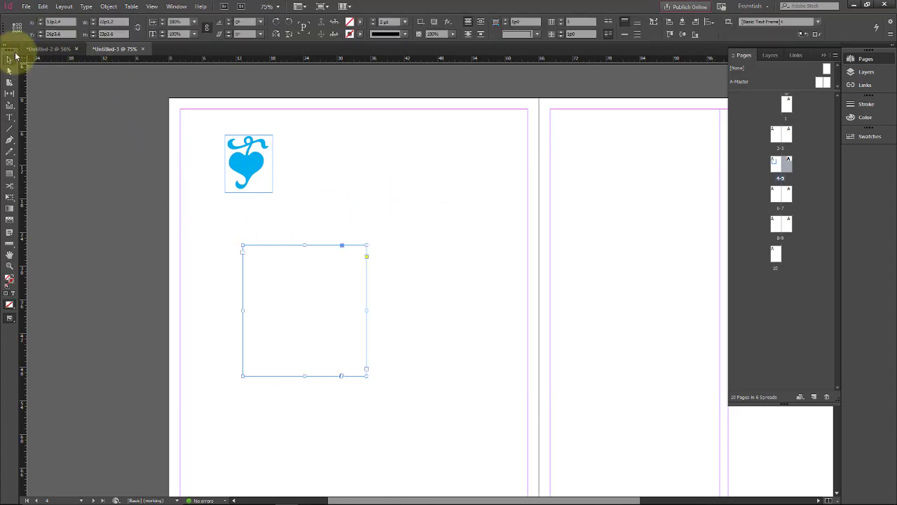
pyautogui.press('Delete')
# Create a new text frame about 18 by 17.6 picas below the heart and set its font size to 41 pt.
pyautogui.click(9, 117)
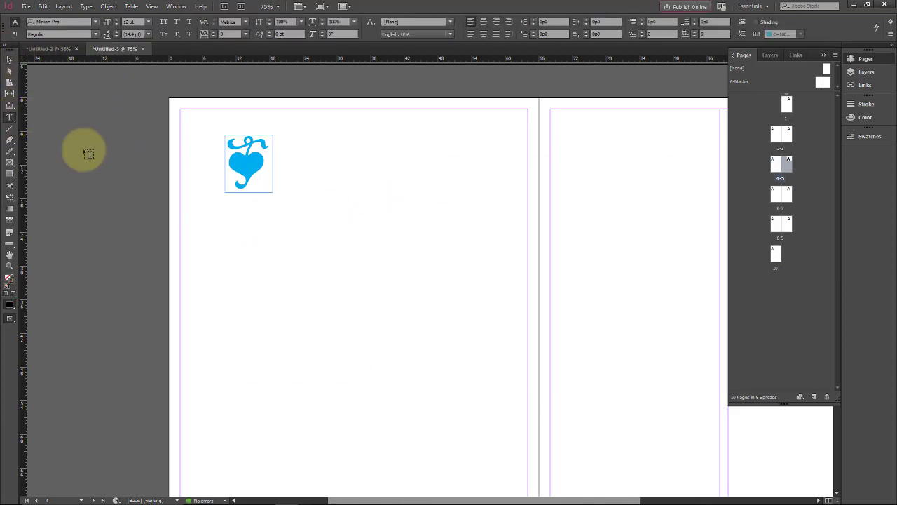
pyautogui.moveTo(241, 265); pyautogui.dragTo(342, 363)
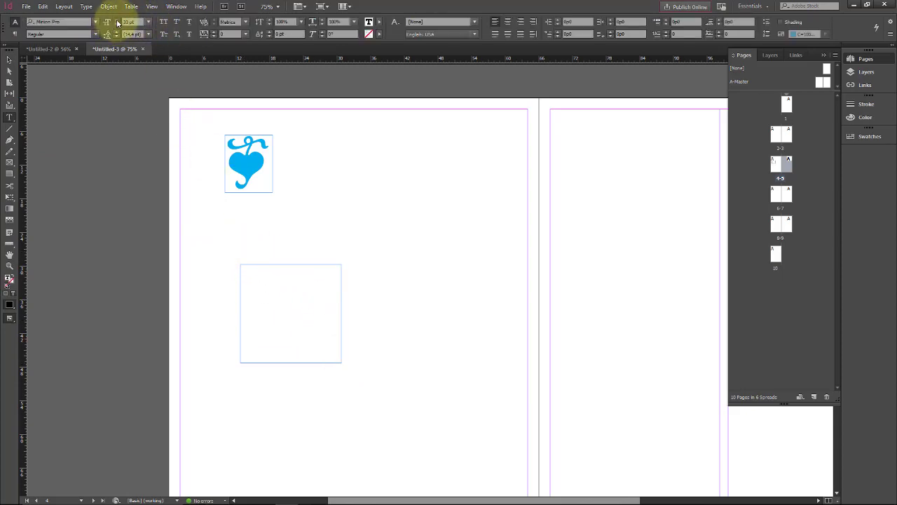
pyautogui.click(116, 20)
pyautogui.click(116, 20)
pyautogui.click(117, 20)
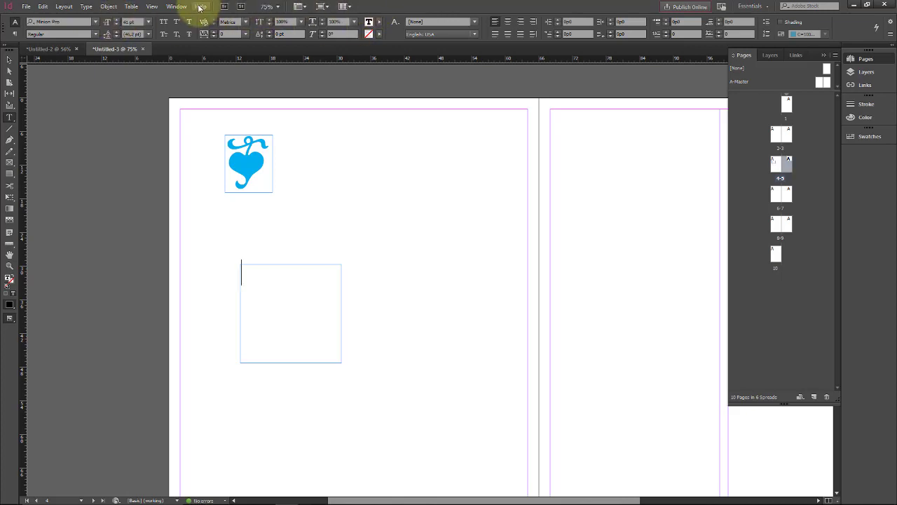
# Show the entire Minion Pro font in the Glyphs panel and insert the sp ligature into the new frame.
pyautogui.click(176, 6)
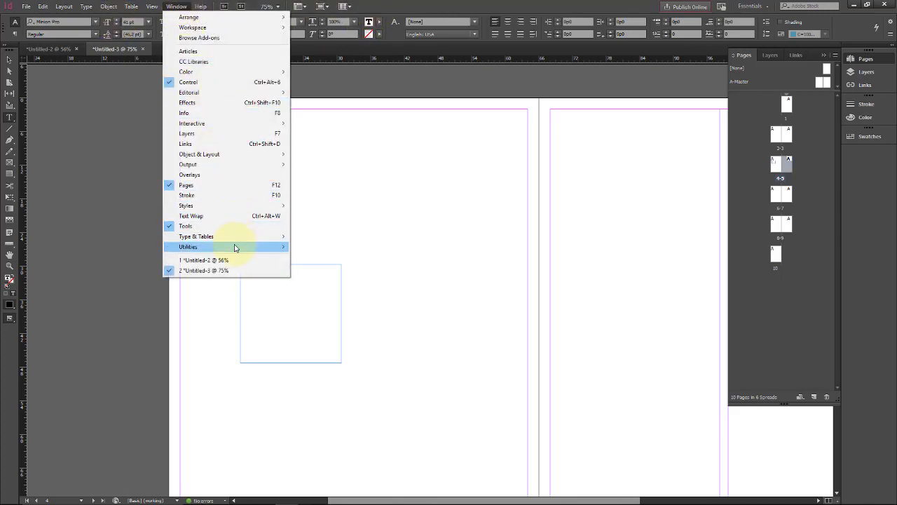
pyautogui.moveTo(235, 244)
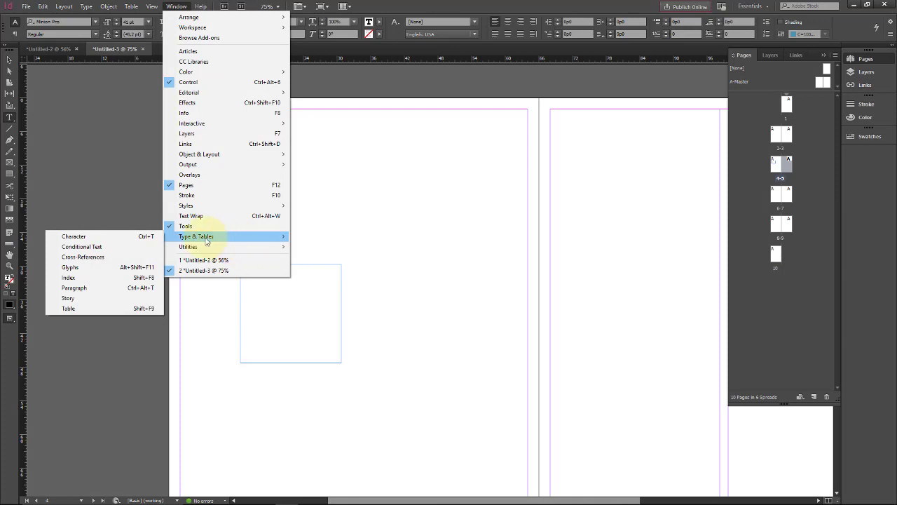
pyautogui.click(81, 269)
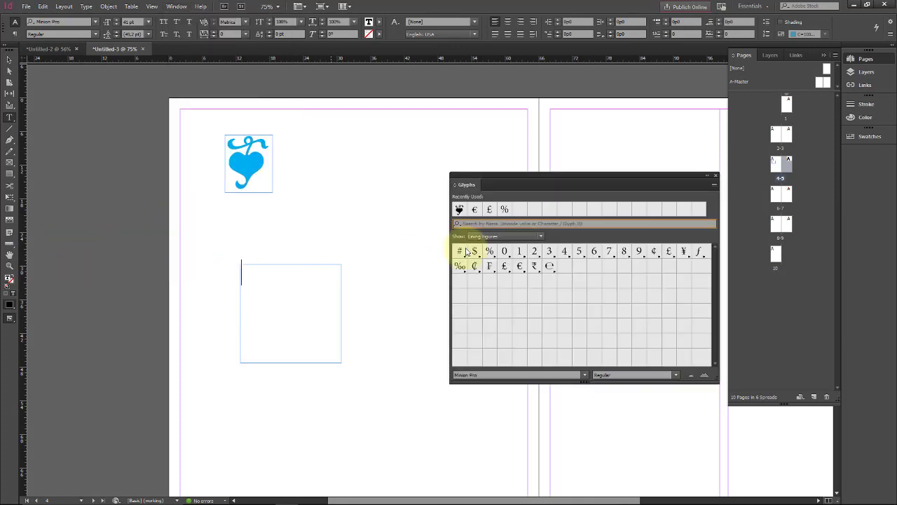
pyautogui.click(539, 235)
pyautogui.moveTo(562, 314); pyautogui.dragTo(563, 254)
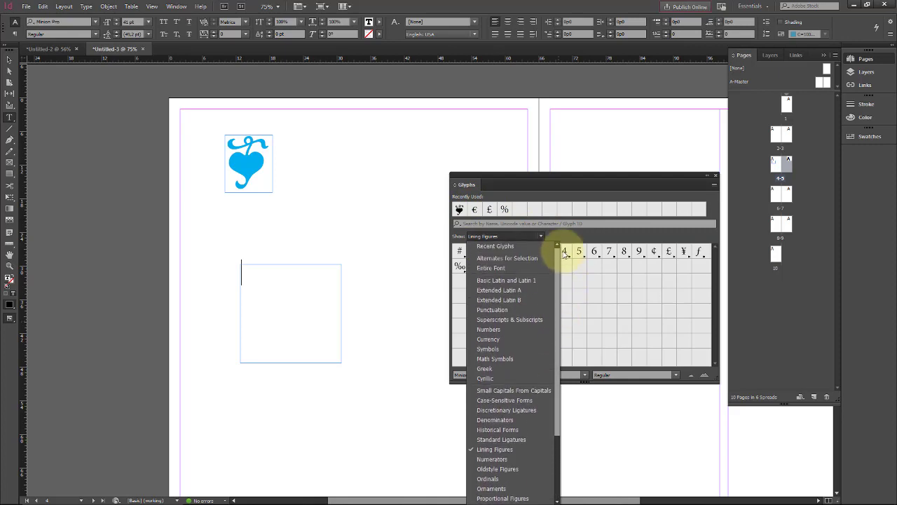
pyautogui.click(528, 269)
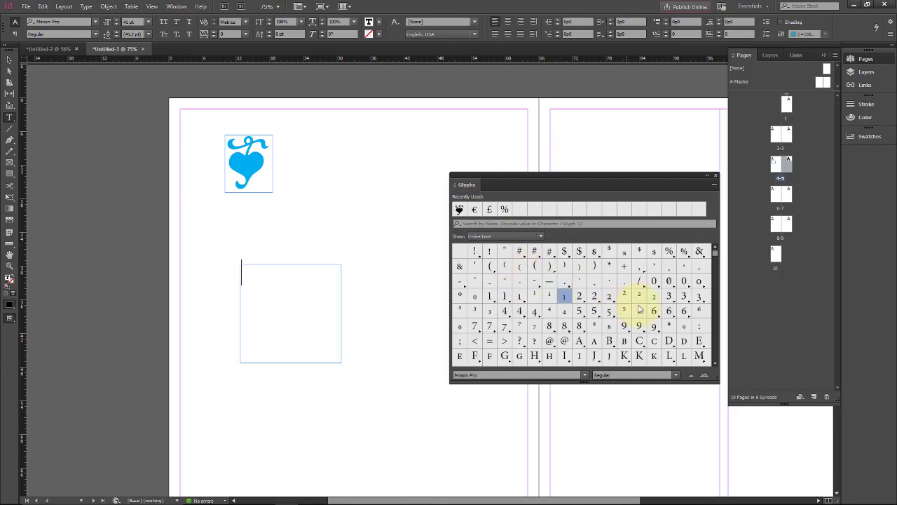
pyautogui.moveTo(715, 252); pyautogui.dragTo(717, 265)
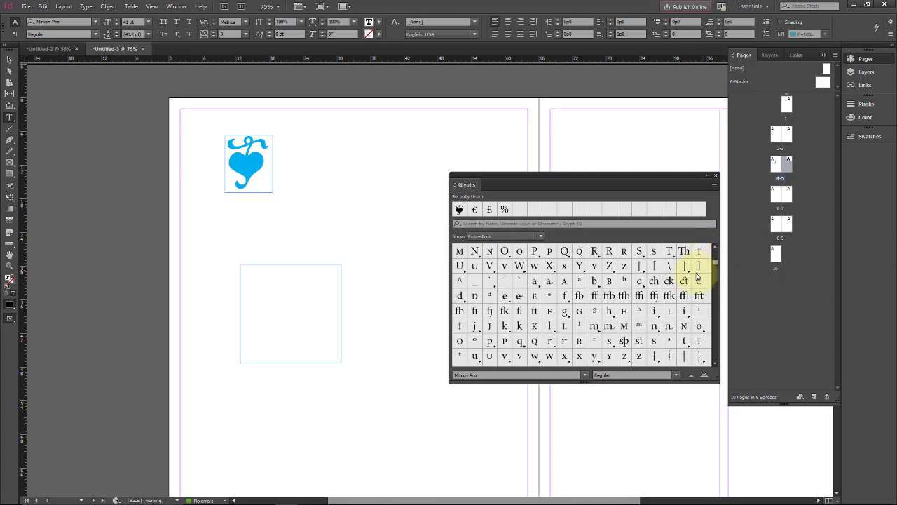
pyautogui.doubleClick(625, 341)
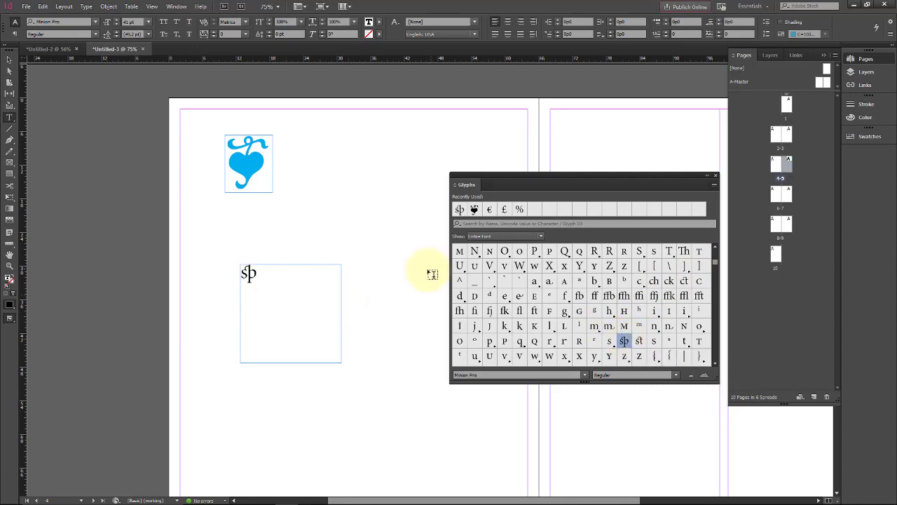
# Select the inserted ligature and switch its glyph font to Wingdings.
pyautogui.moveTo(279, 274); pyautogui.dragTo(221, 271)
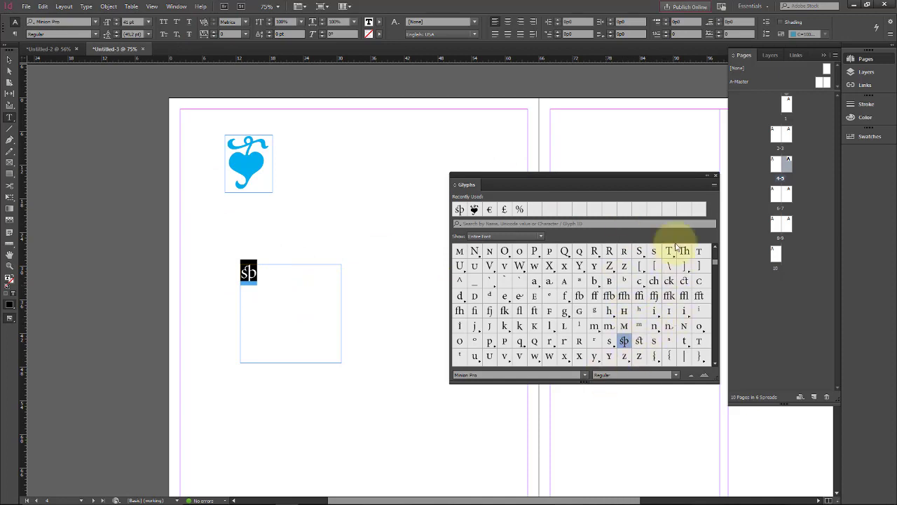
pyautogui.click(537, 239)
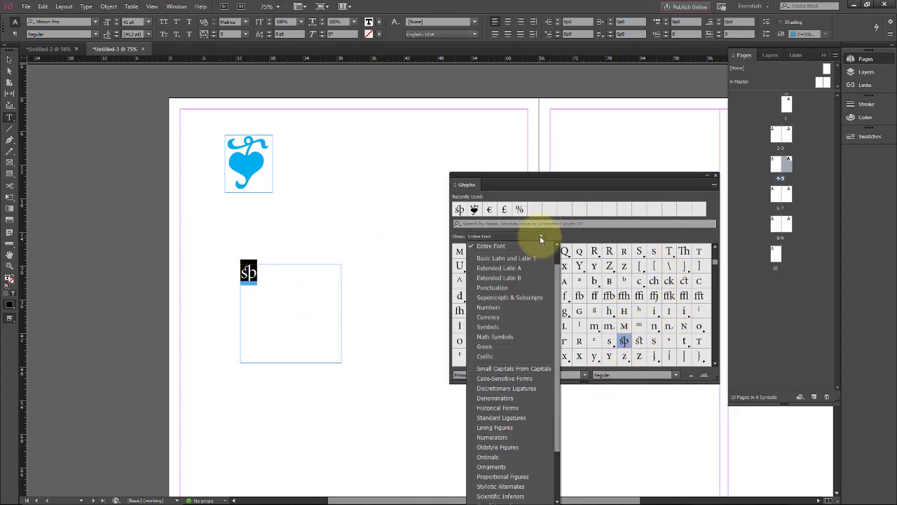
pyautogui.scroll(-2, 559, 313)
pyautogui.scroll(3, 559, 313)
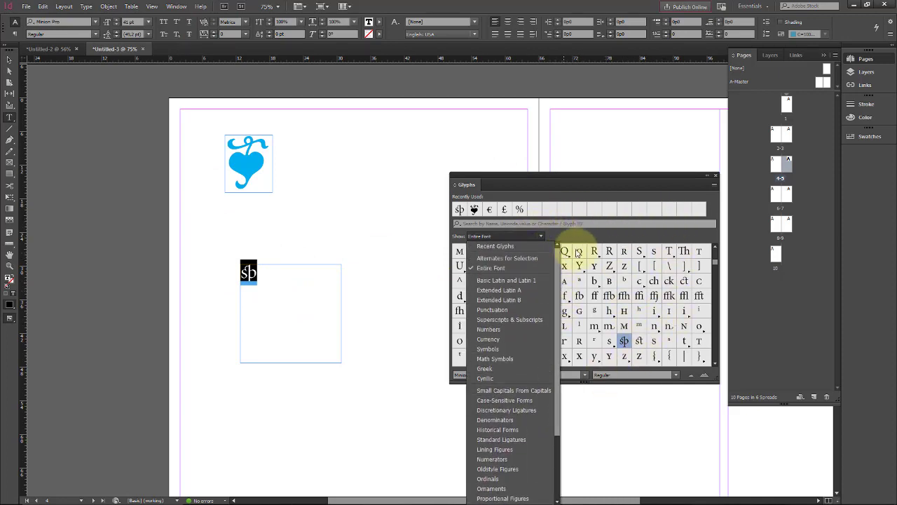
pyautogui.click(587, 228)
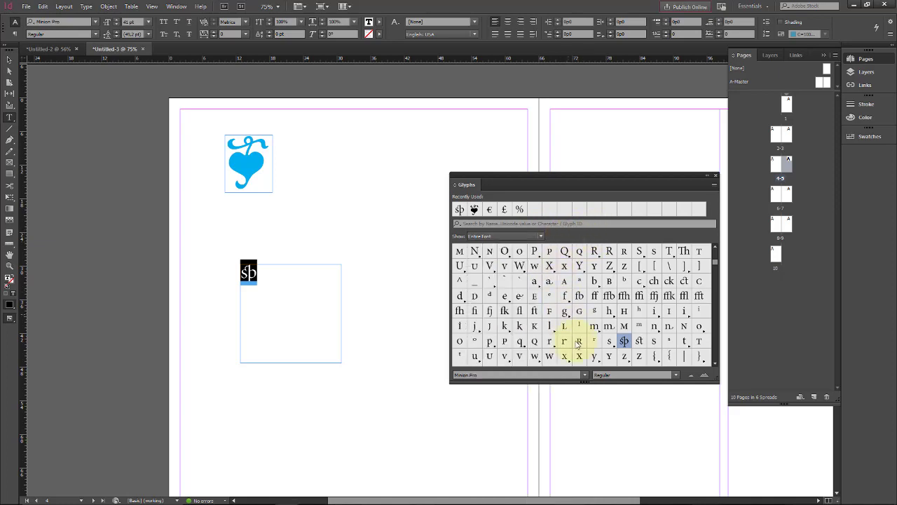
pyautogui.click(583, 376)
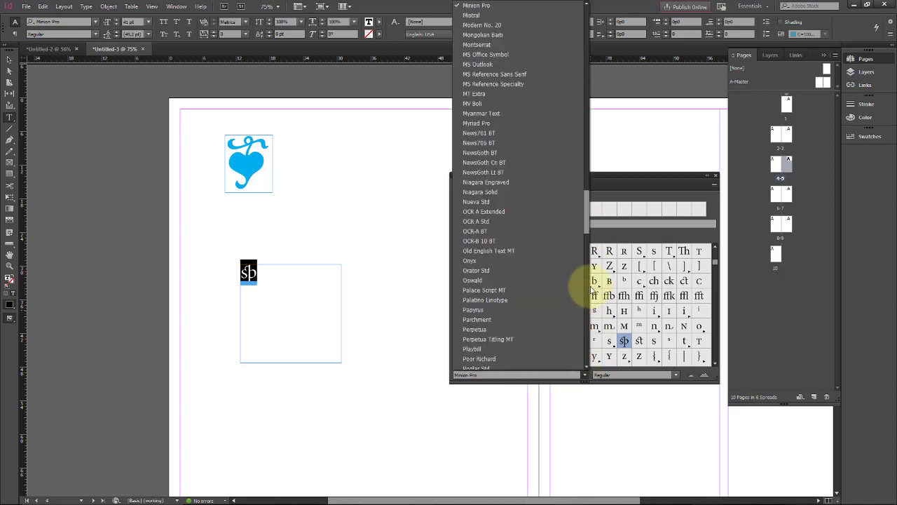
pyautogui.moveTo(581, 201); pyautogui.dragTo(601, 281)
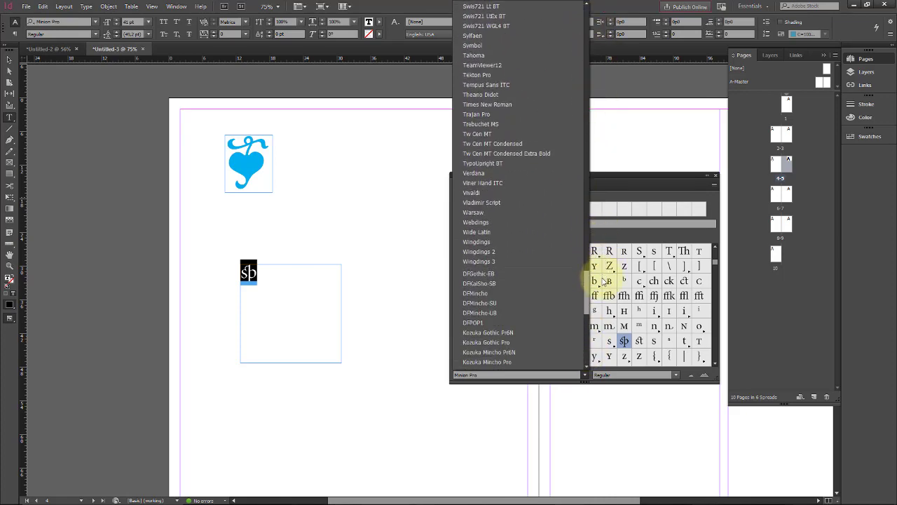
pyautogui.click(543, 245)
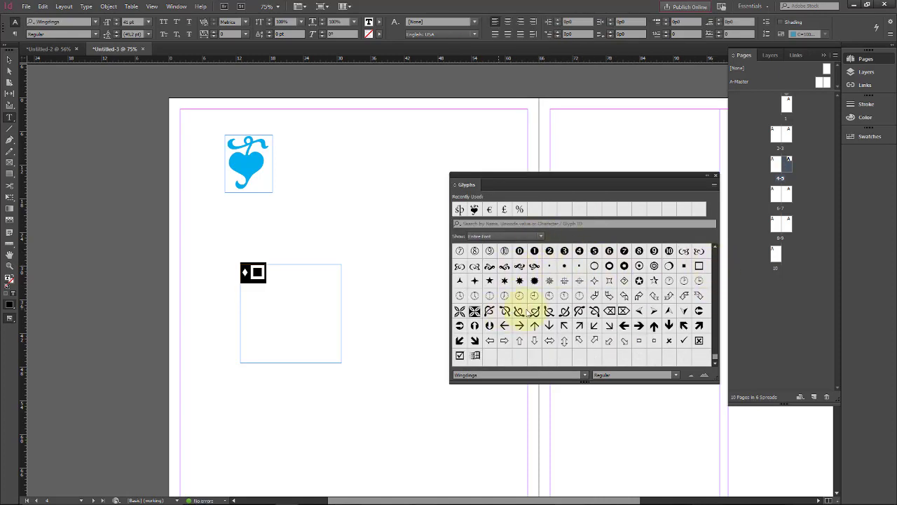
# Change the glyph font of the selected characters to Webdings.
pyautogui.click(540, 236)
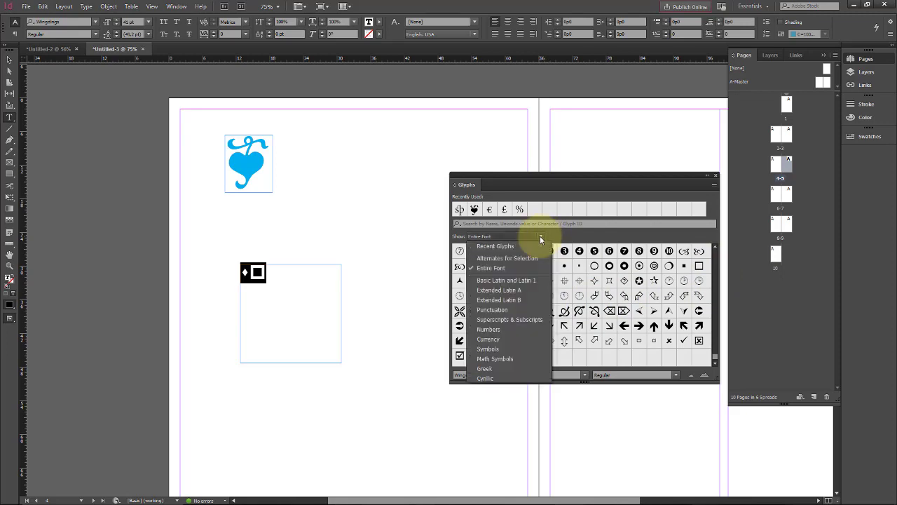
pyautogui.click(588, 378)
pyautogui.click(586, 379)
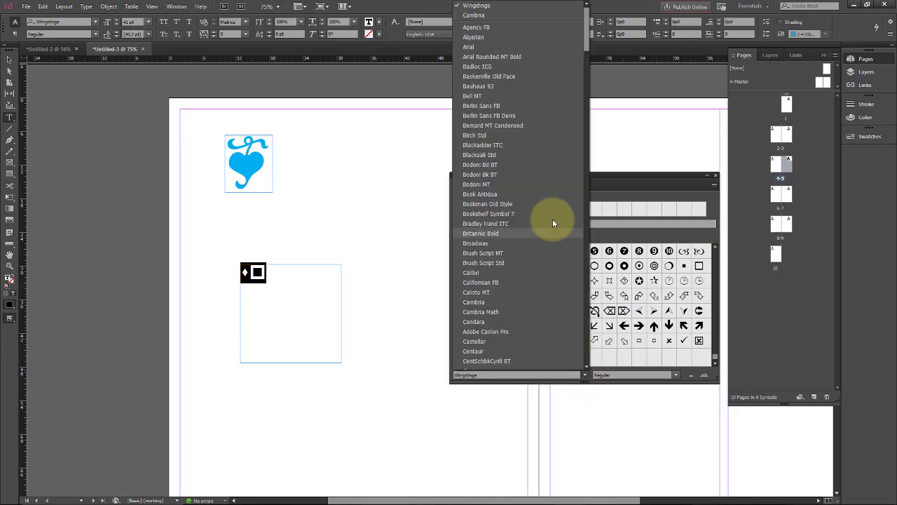
pyautogui.moveTo(590, 58); pyautogui.dragTo(611, 295)
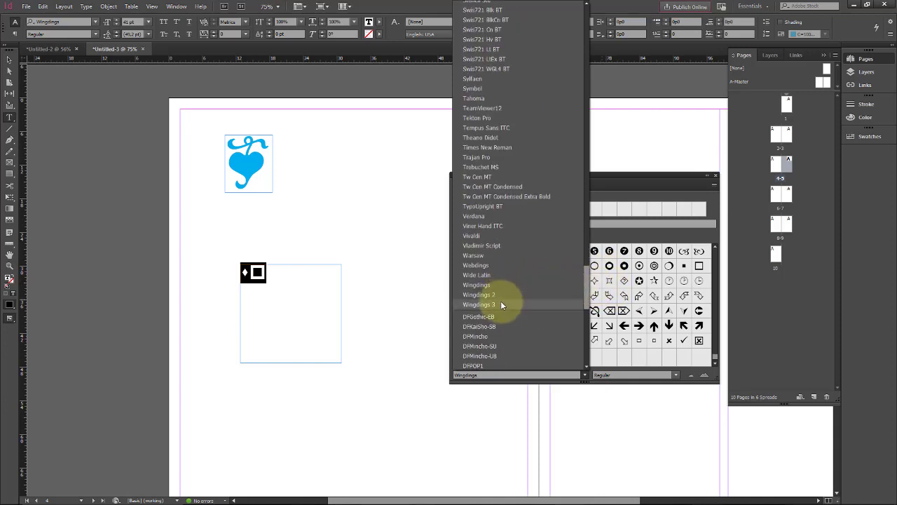
pyautogui.click(514, 264)
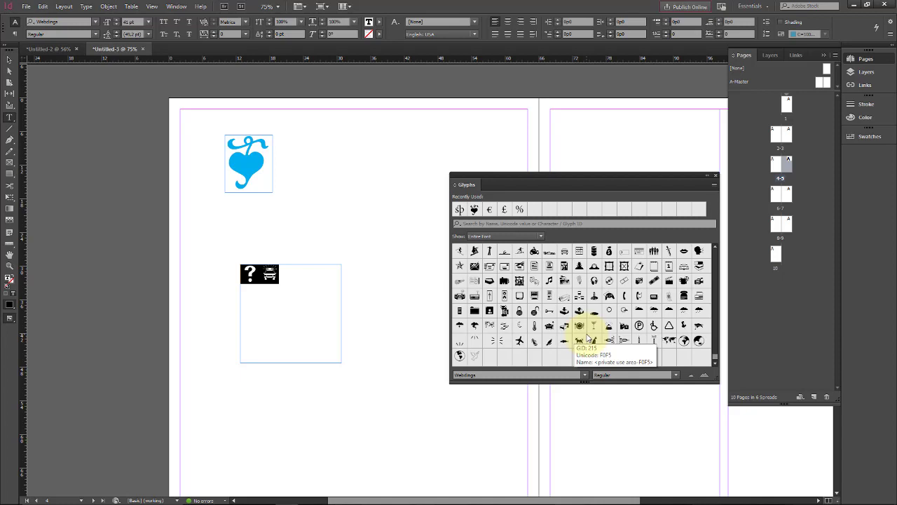
# Replace the selected characters with the framed portrait glyph and enlarge it to 101 pt.
pyautogui.doubleClick(519, 281)
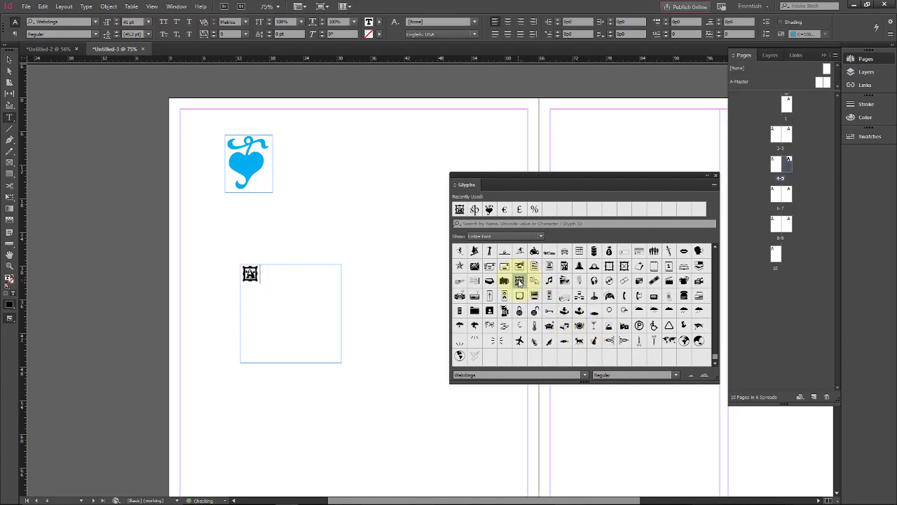
pyautogui.moveTo(242, 272); pyautogui.dragTo(261, 282)
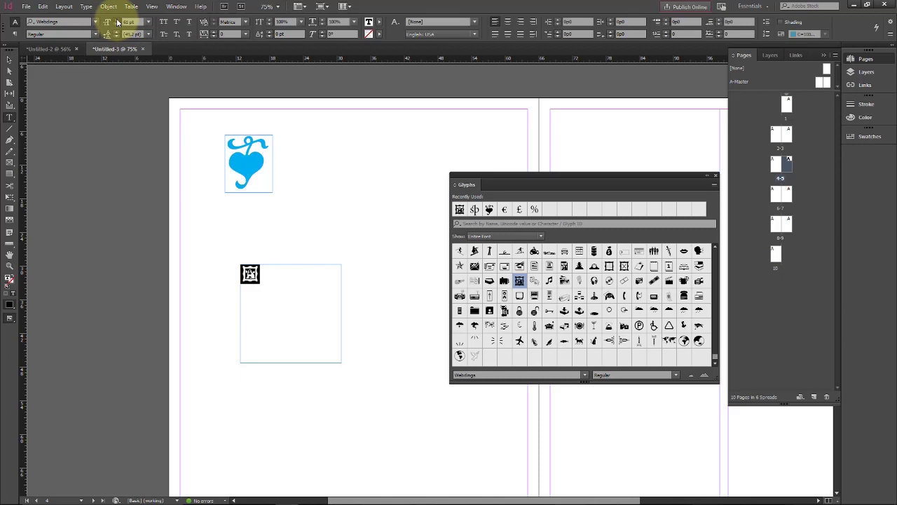
pyautogui.click(118, 22)
pyautogui.click(118, 21)
pyautogui.click(314, 280)
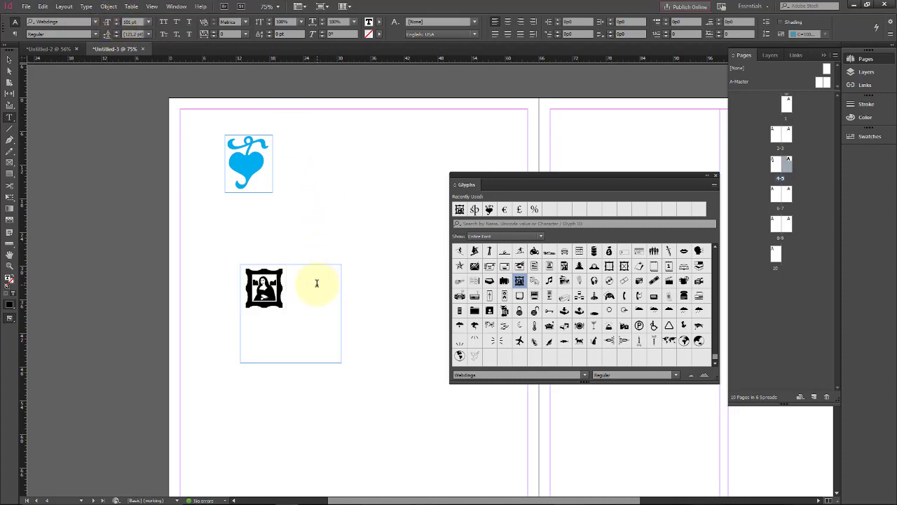
# Replace the framed portrait in the text frame with the Webdings globe glyph showing Africa and Europe.
pyautogui.click(675, 376)
pyautogui.click(674, 375)
pyautogui.moveTo(287, 290); pyautogui.dragTo(231, 291)
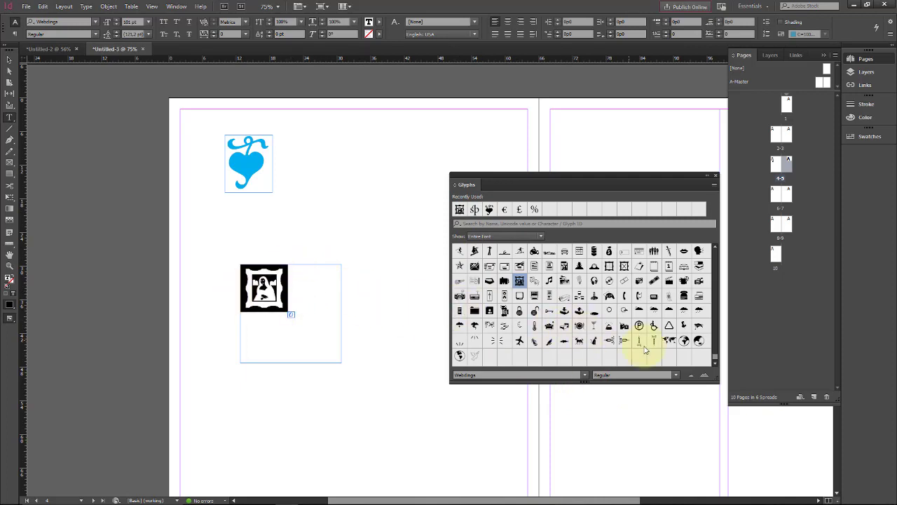
pyautogui.doubleClick(684, 341)
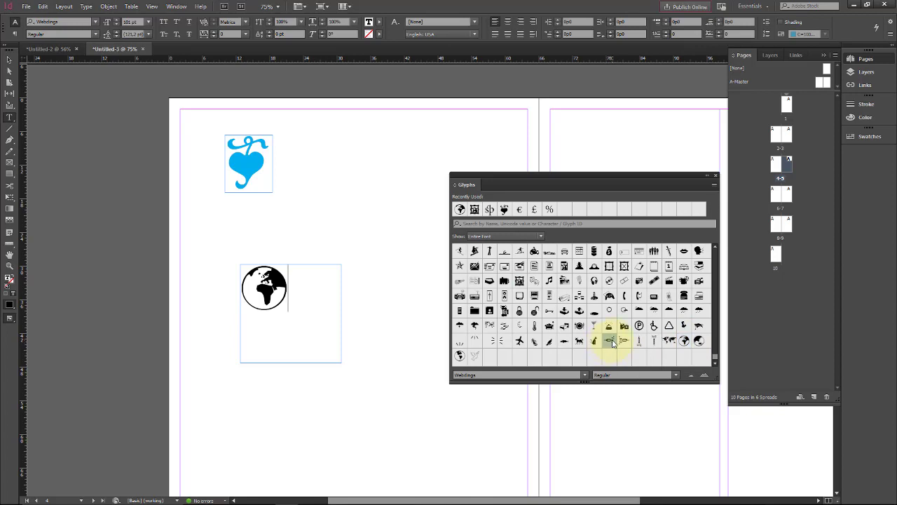
# Replace the globe with the sitting cat glyph and select its text frame as an object.
pyautogui.moveTo(294, 287); pyautogui.dragTo(224, 283)
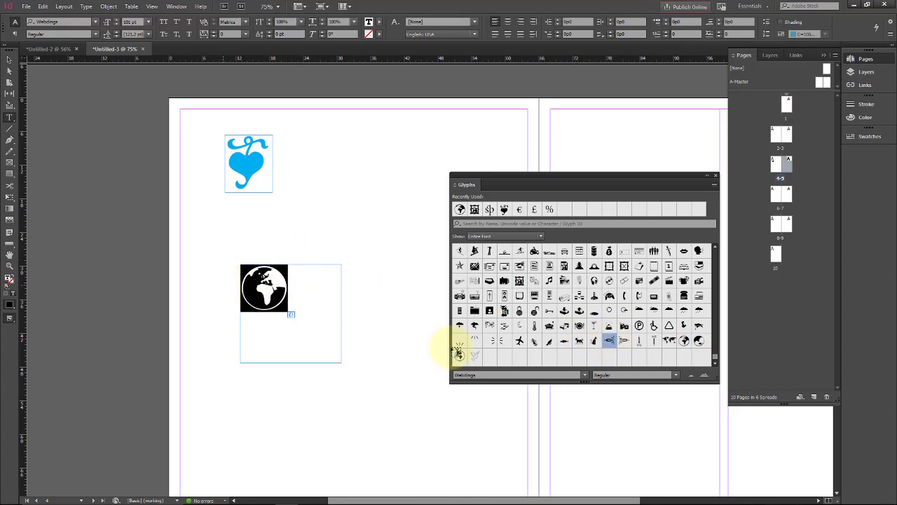
pyautogui.click(592, 343)
pyautogui.doubleClick(594, 342)
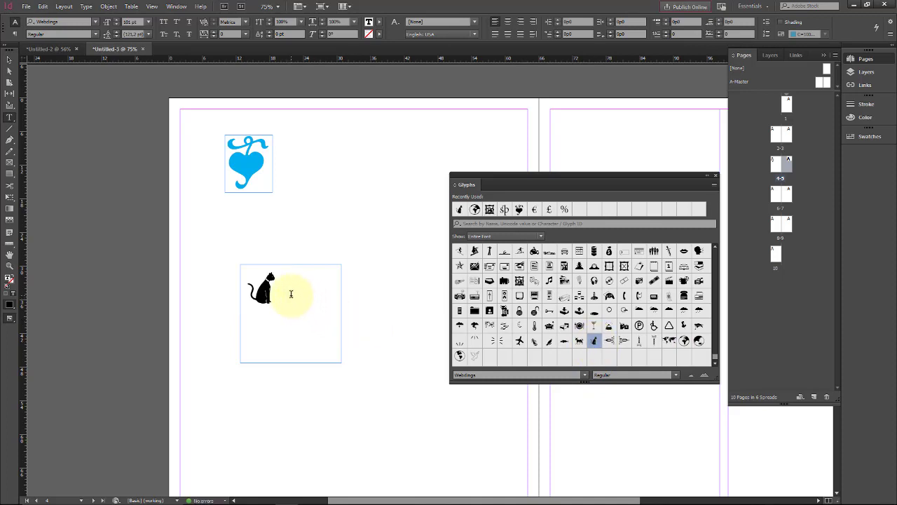
pyautogui.click(9, 59)
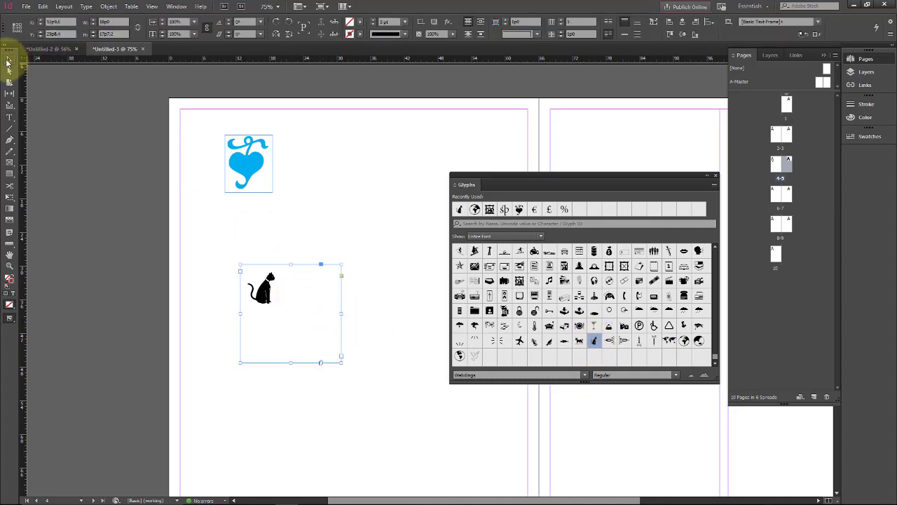